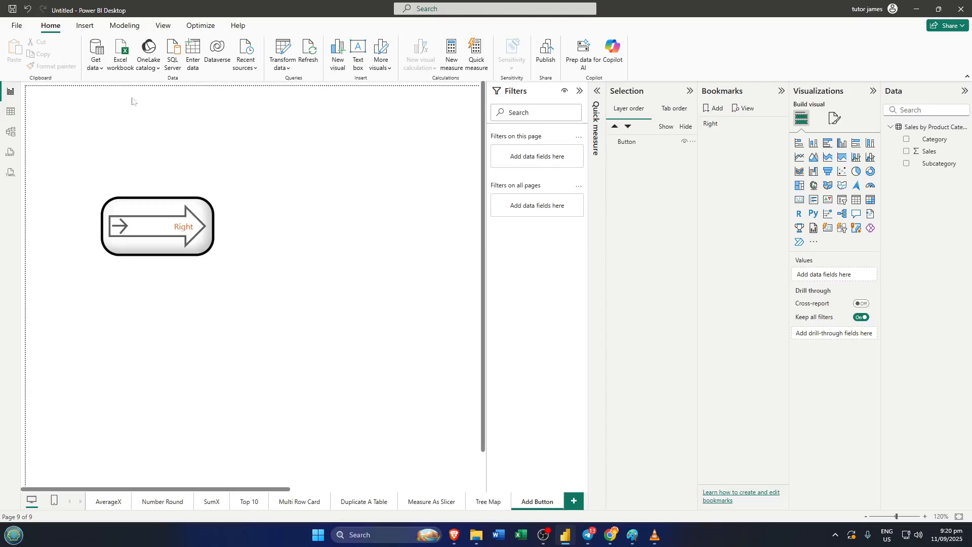
Insert a left arrow button and place it beside the existing Right button, level with it.
left_click(76, 27)
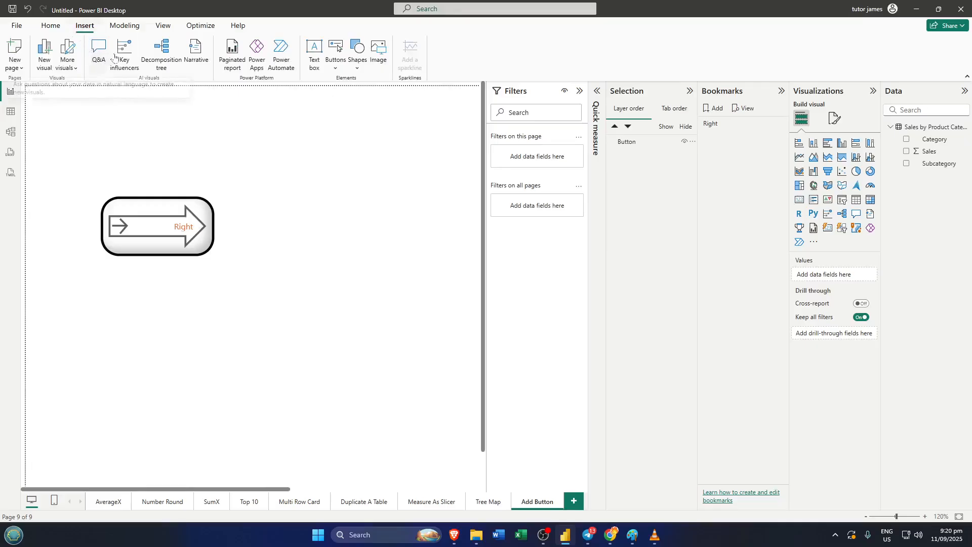
left_click(339, 48)
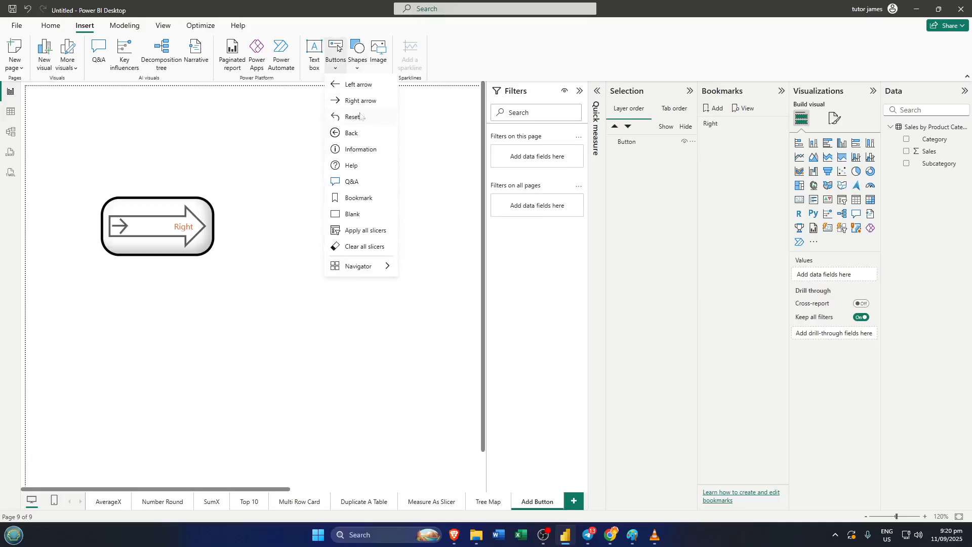
left_click(363, 86)
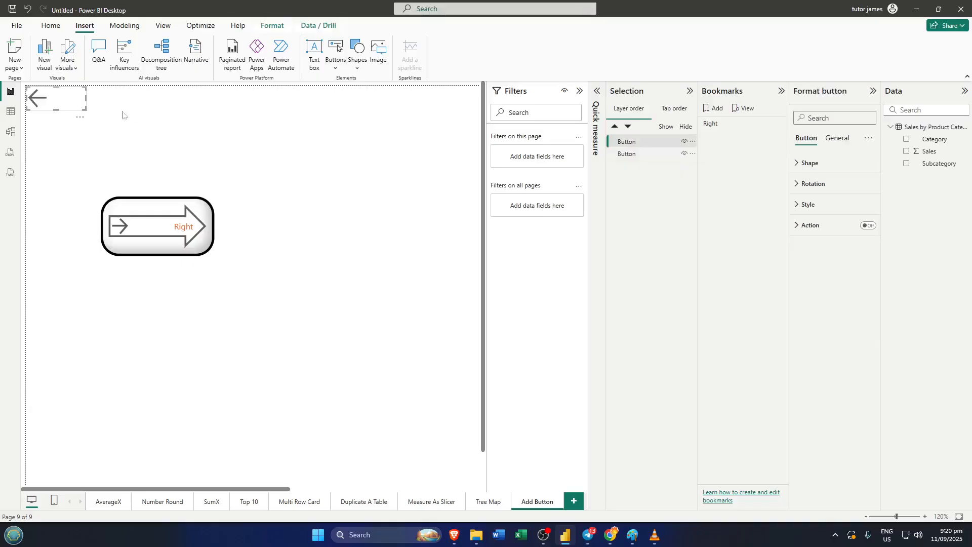
left_click_drag(69, 105, 345, 235)
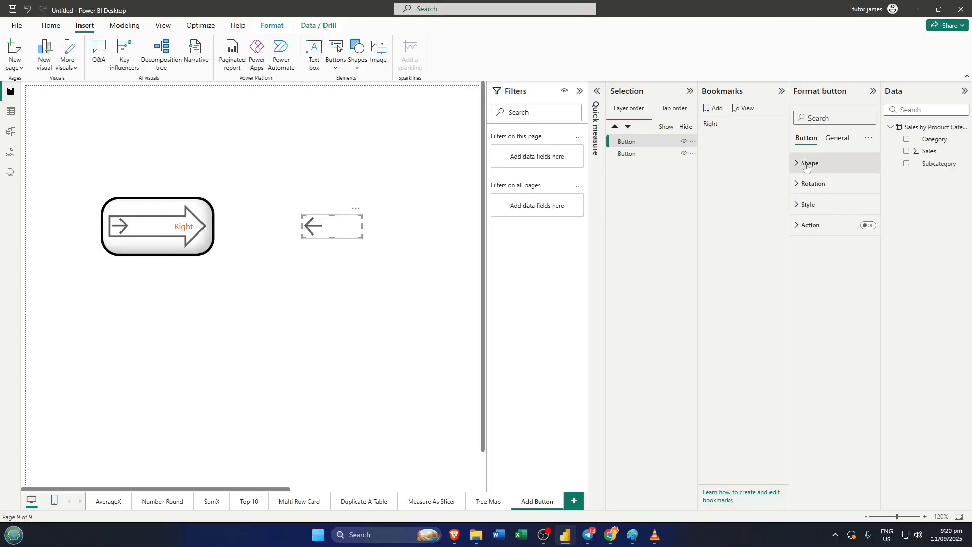
Label the left arrow button "Left" in light orange text and enlarge it to roughly the Right button's size.
left_click(808, 203)
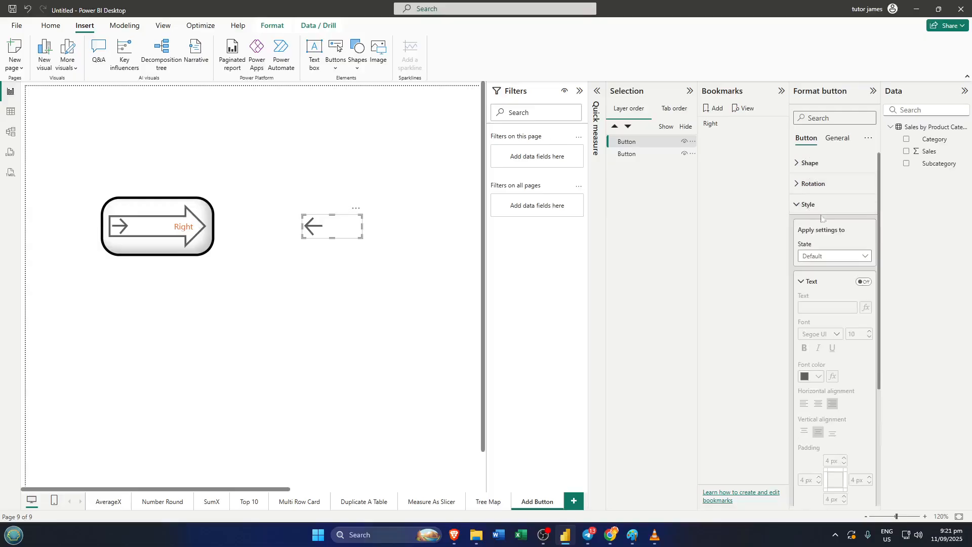
left_click(864, 282)
left_click(839, 308)
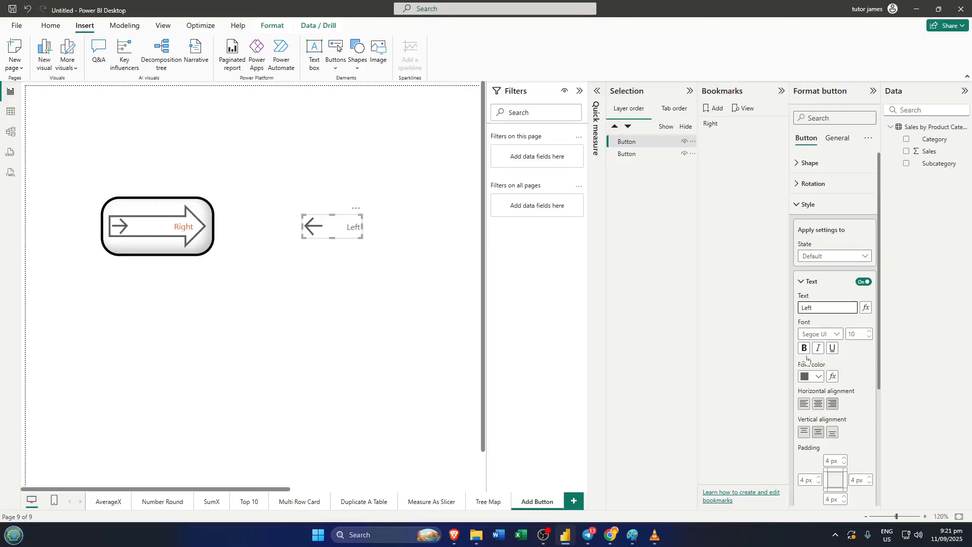
left_click(812, 376)
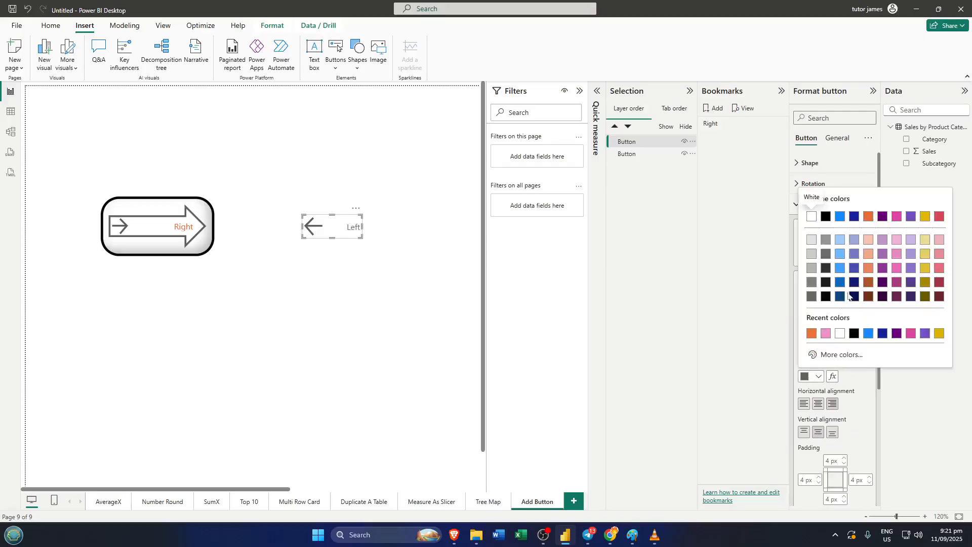
left_click(868, 268)
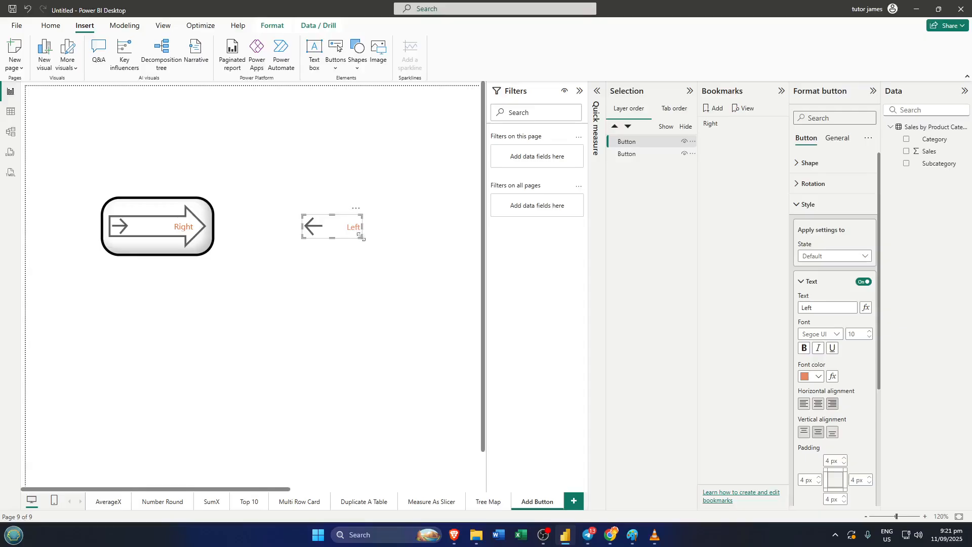
mouse_move(360, 236)
left_mouse_down()
mouse_move(421, 278)
mouse_move(367, 234)
mouse_move(351, 238)
left_mouse_up()
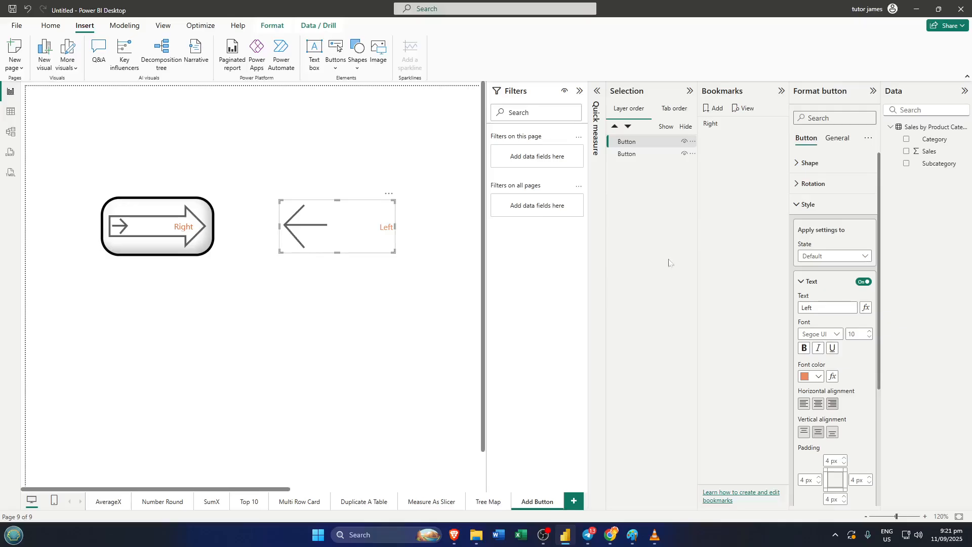
Set the Left button's shape for the On hover state to Heart and try out the button on the canvas.
scroll(820, 346, "down", 2)
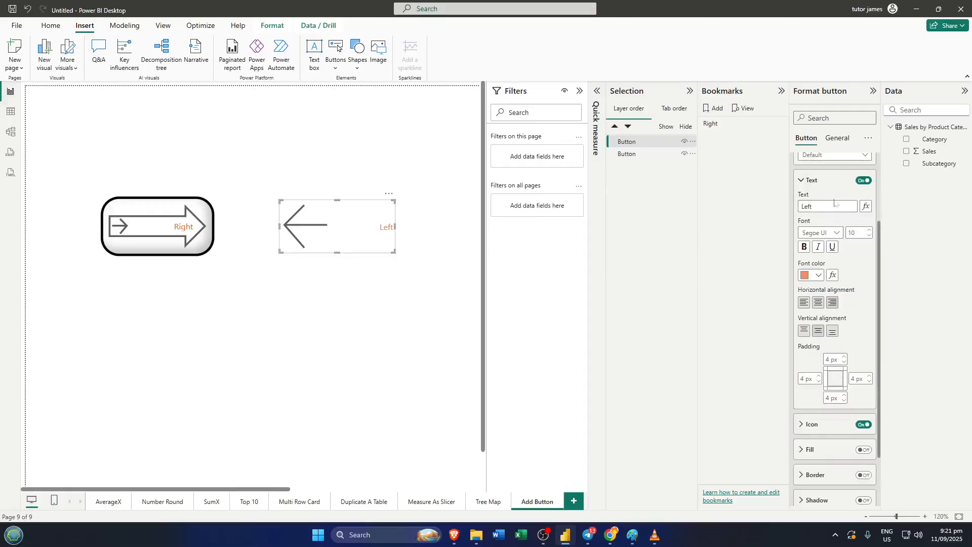
scroll(840, 243, "up", 2)
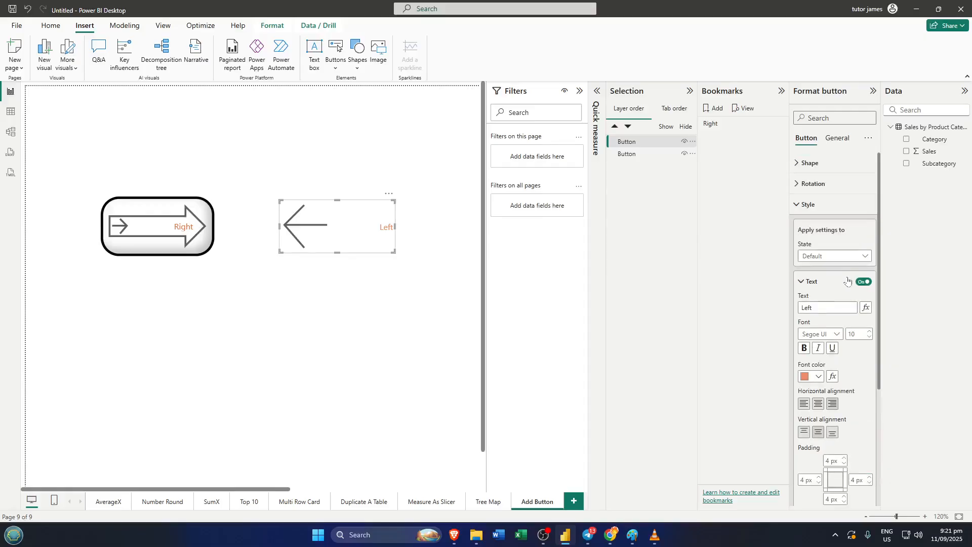
left_click(817, 172)
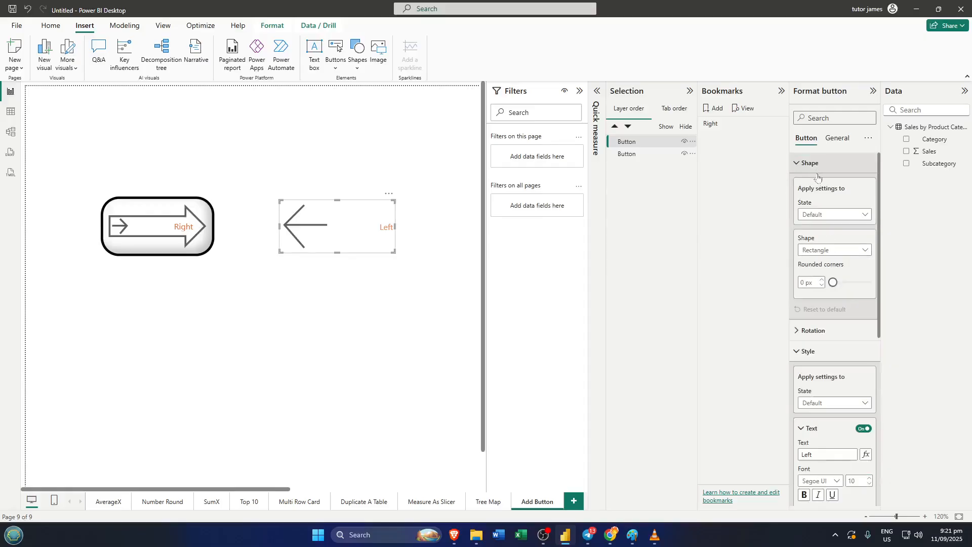
left_click(834, 217)
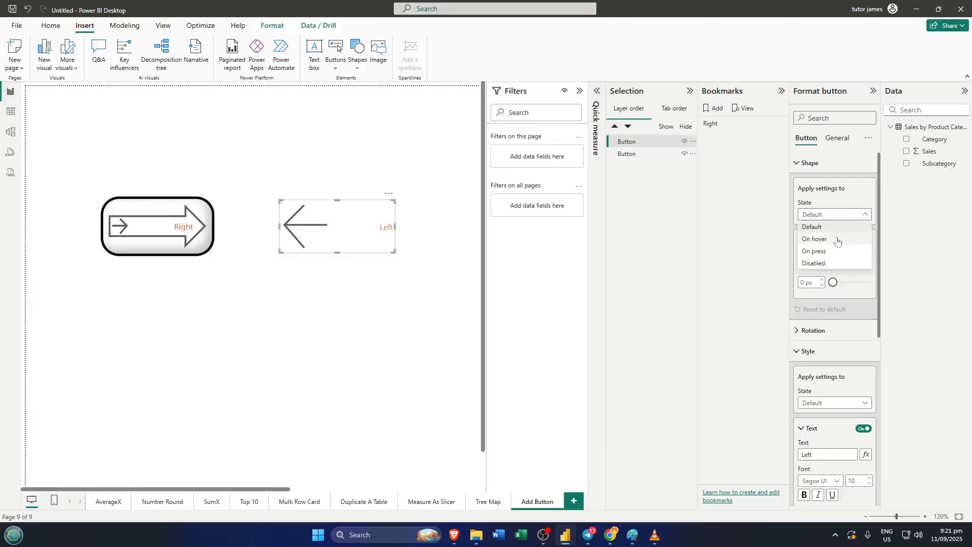
left_click(838, 240)
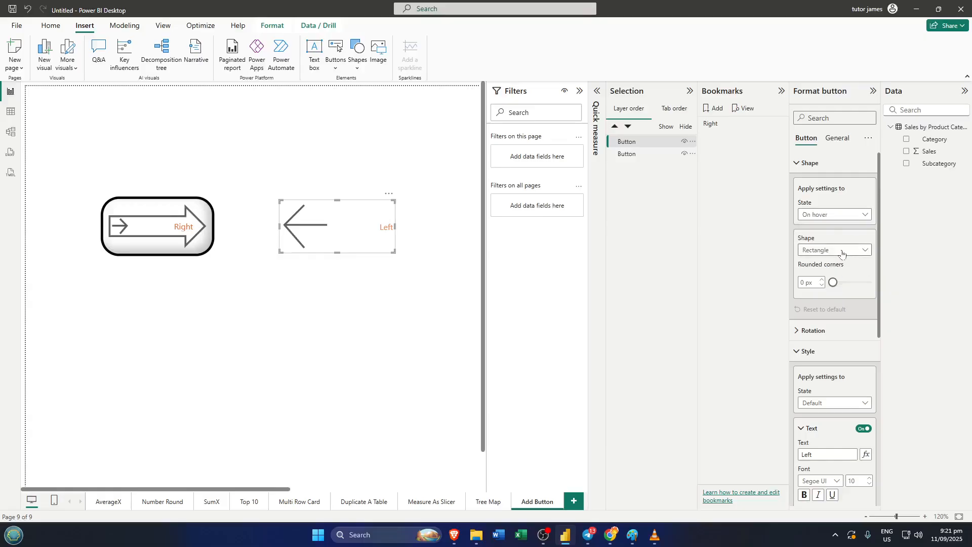
left_click(843, 254)
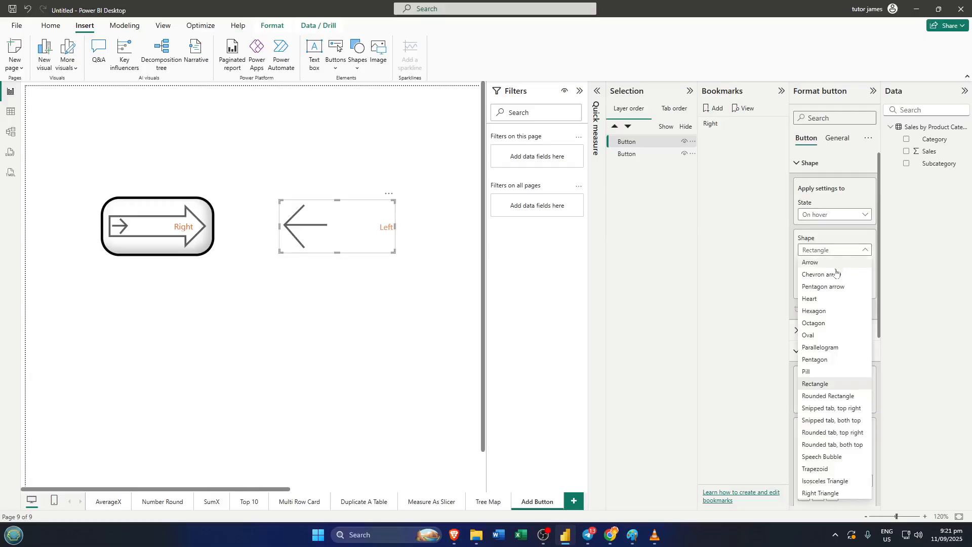
left_click(829, 300)
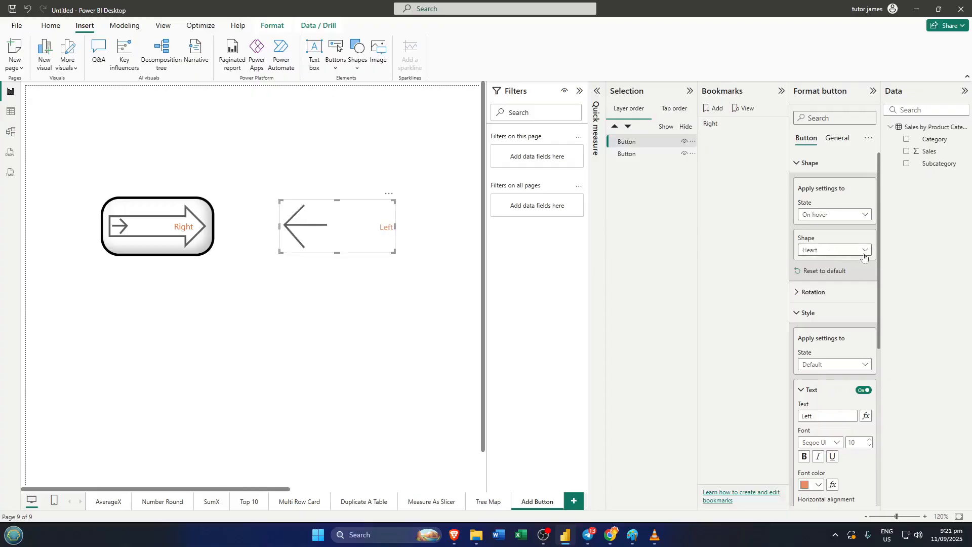
left_click(346, 232, "ctrl")
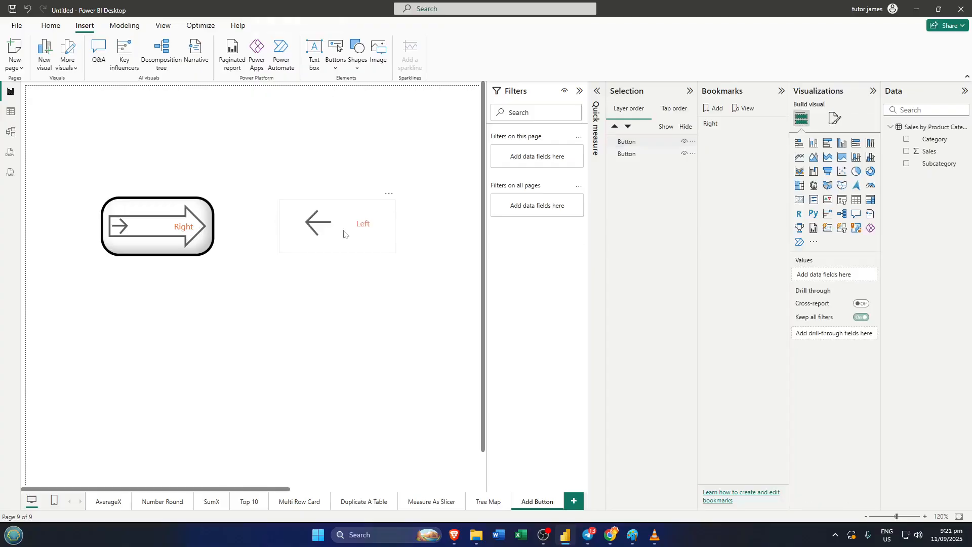
left_click(345, 232, "ctrl")
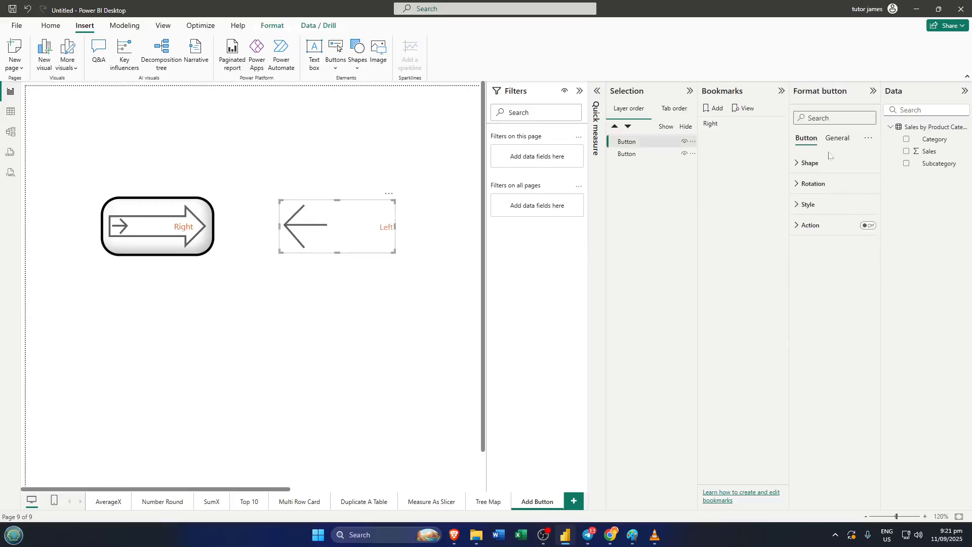
Set the Left button's shape for the On press state to Hexagon and increase that shape's rounded corners.
left_click(816, 165)
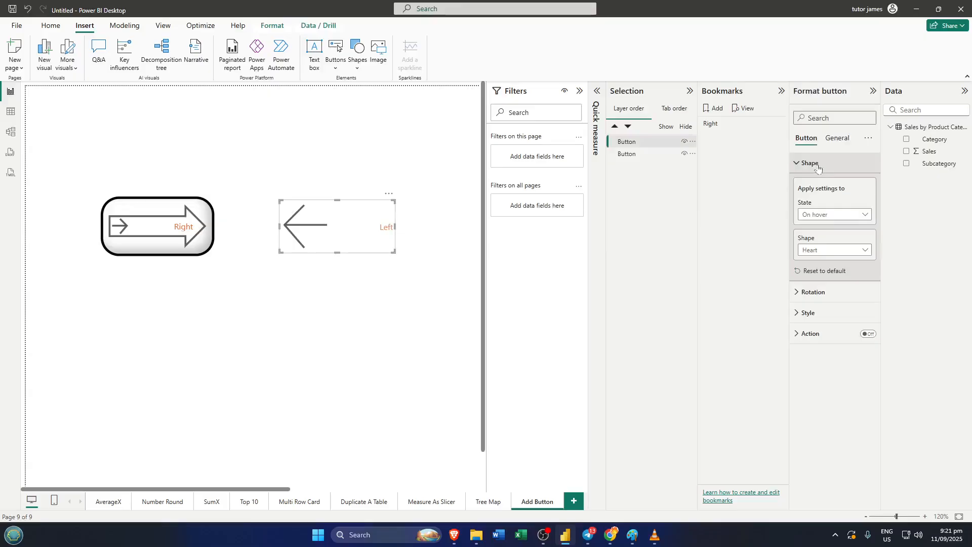
left_click(841, 216)
left_click(834, 252)
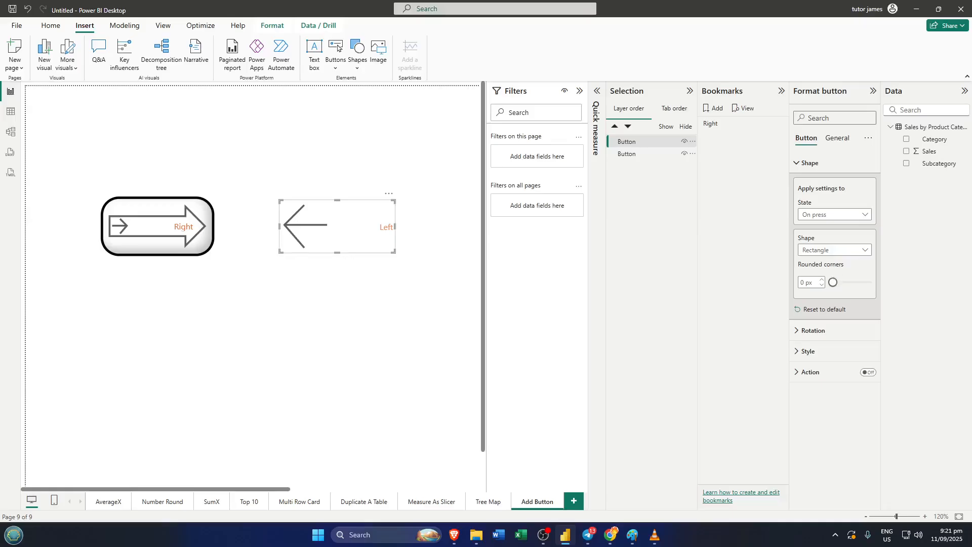
left_click(847, 250)
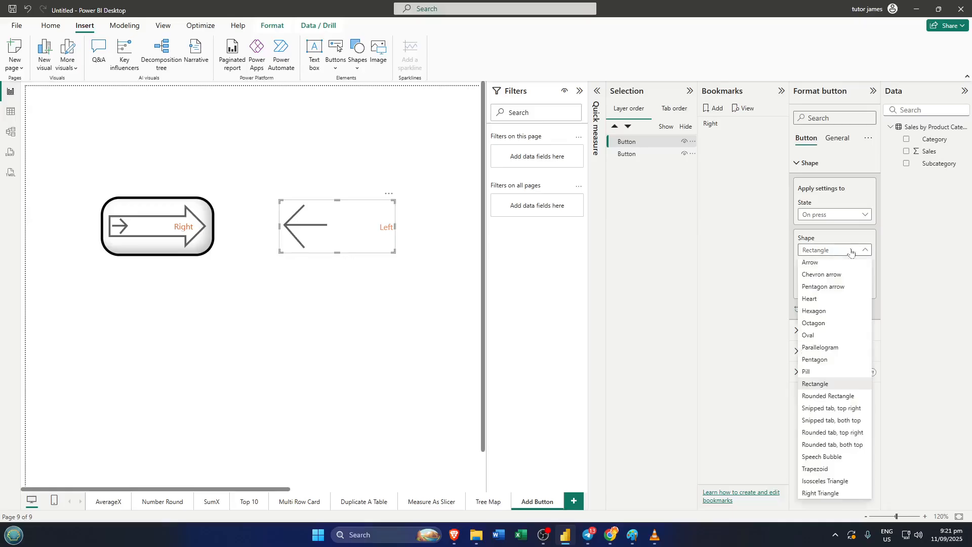
left_click(840, 312)
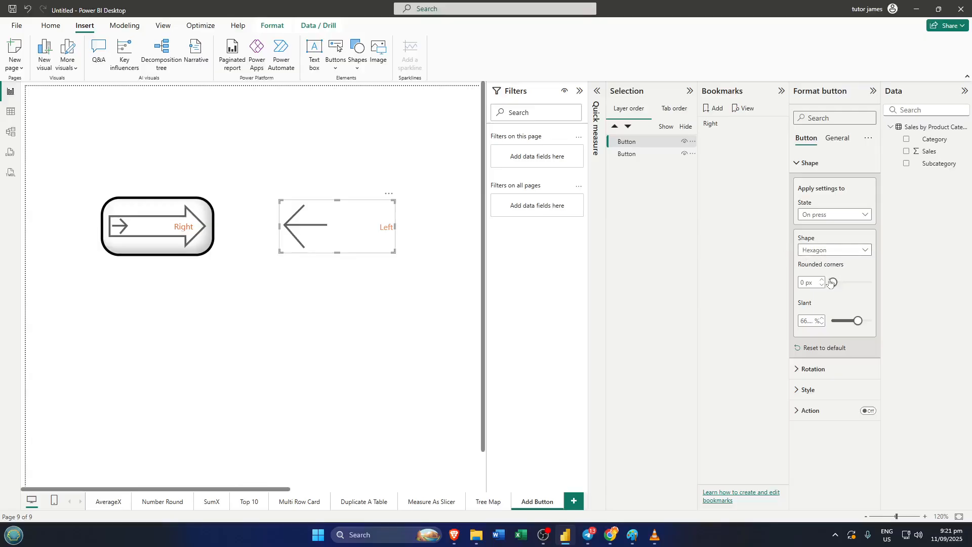
left_click_drag(831, 282, 850, 282)
left_click(800, 164)
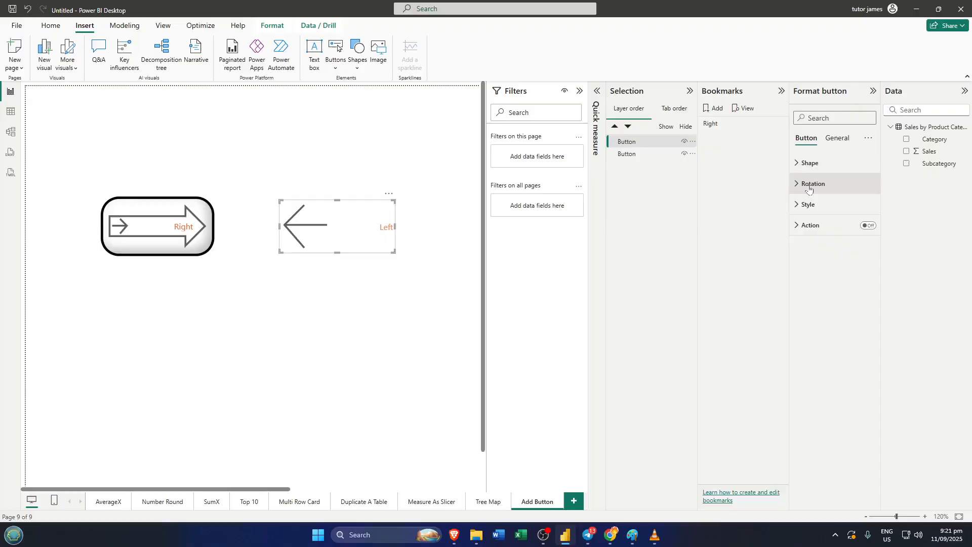
Turn on the Left button's visual border and shadow, with the shadow offset set to Inside.
left_click(835, 139)
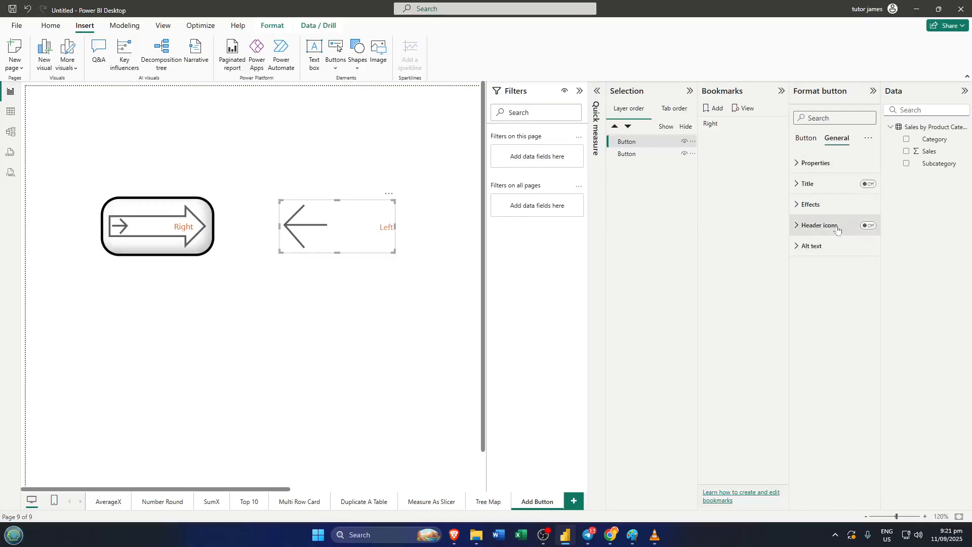
left_click(824, 206)
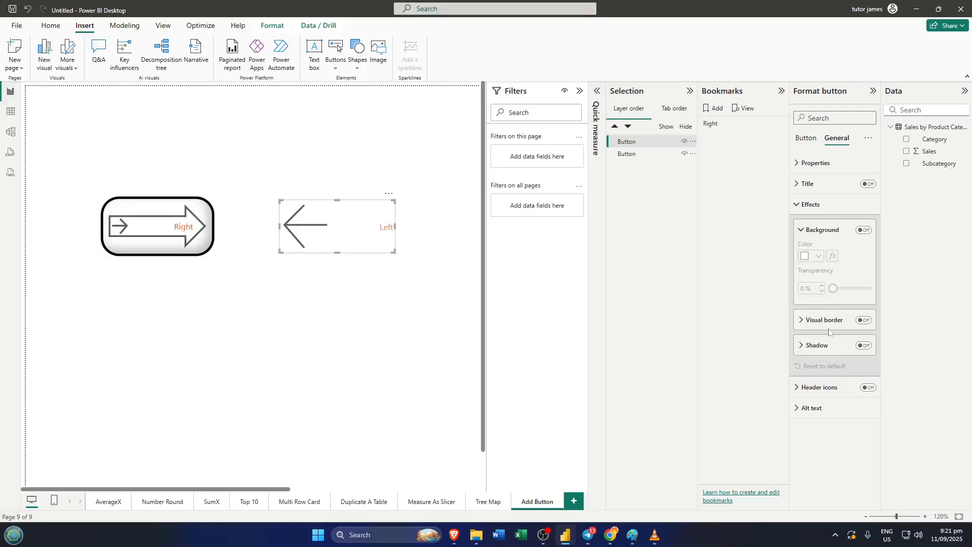
left_click(864, 321)
left_click(864, 345)
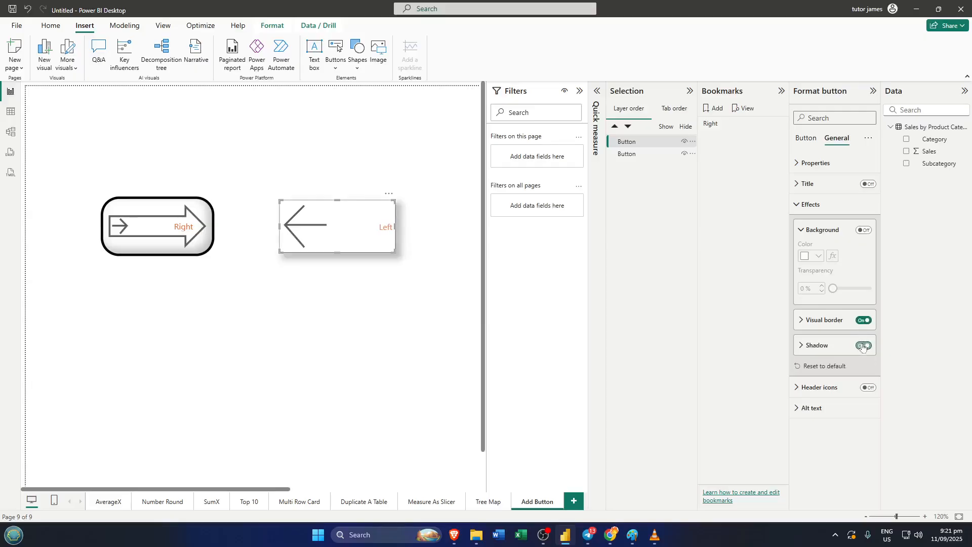
left_click(815, 347)
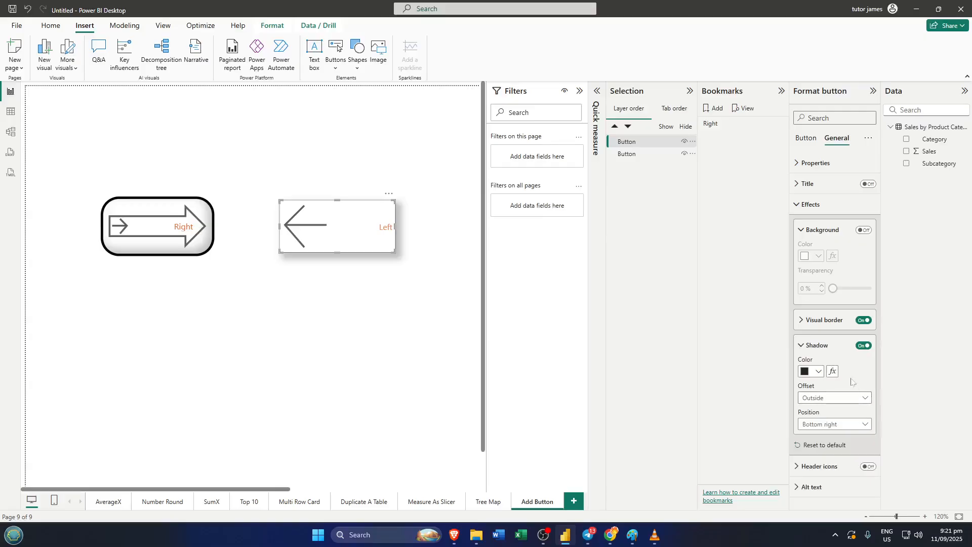
left_click(860, 399)
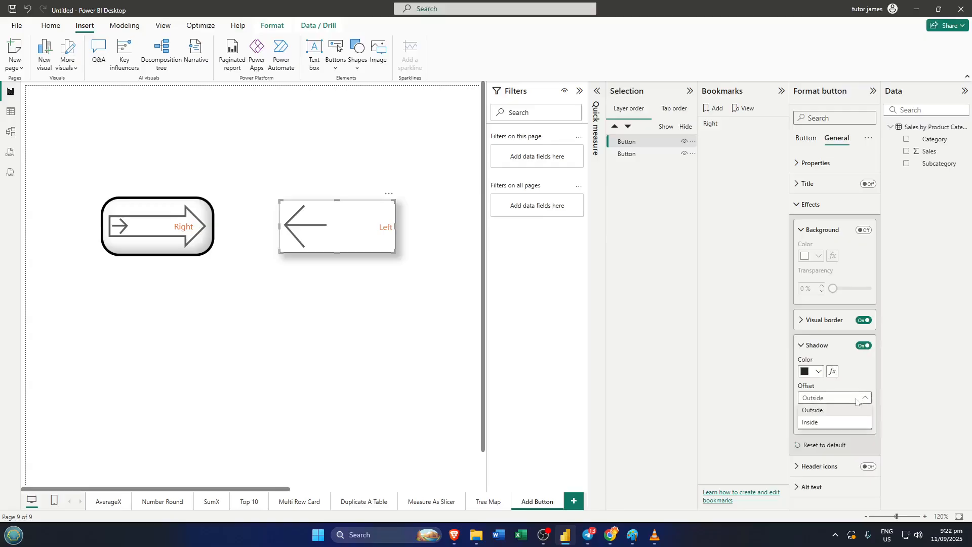
left_click(832, 421)
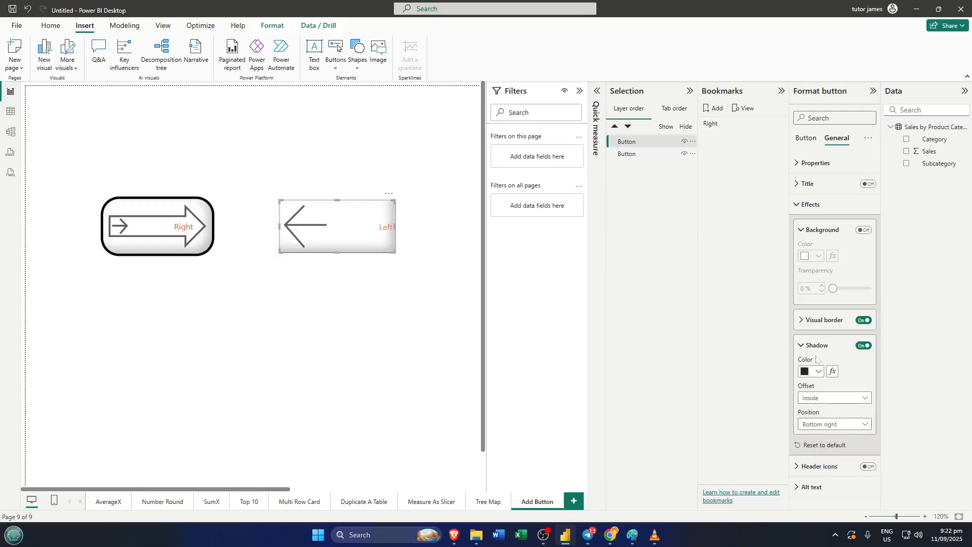
Set the Left button's visual border to 12 px rounded corners and a 6 px width.
left_click(826, 320)
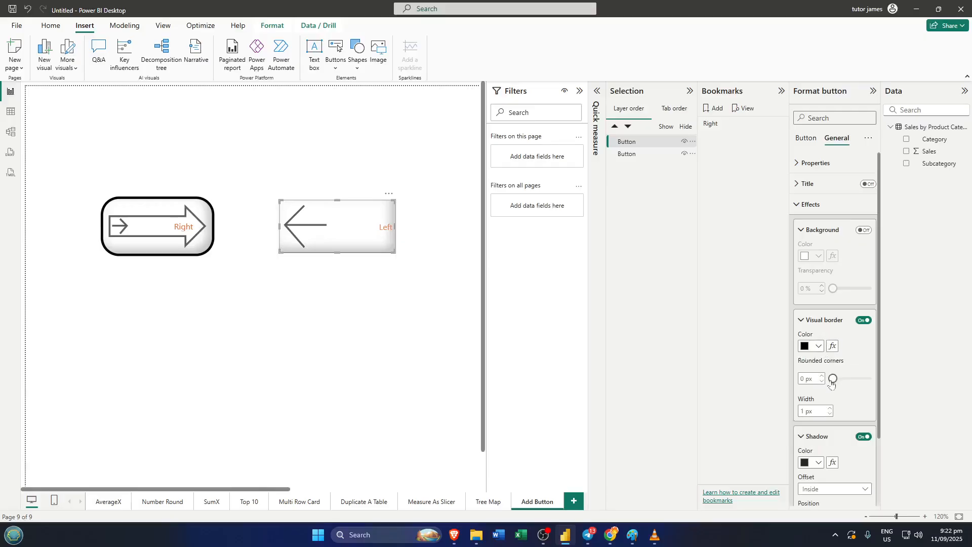
left_click_drag(833, 380, 848, 382)
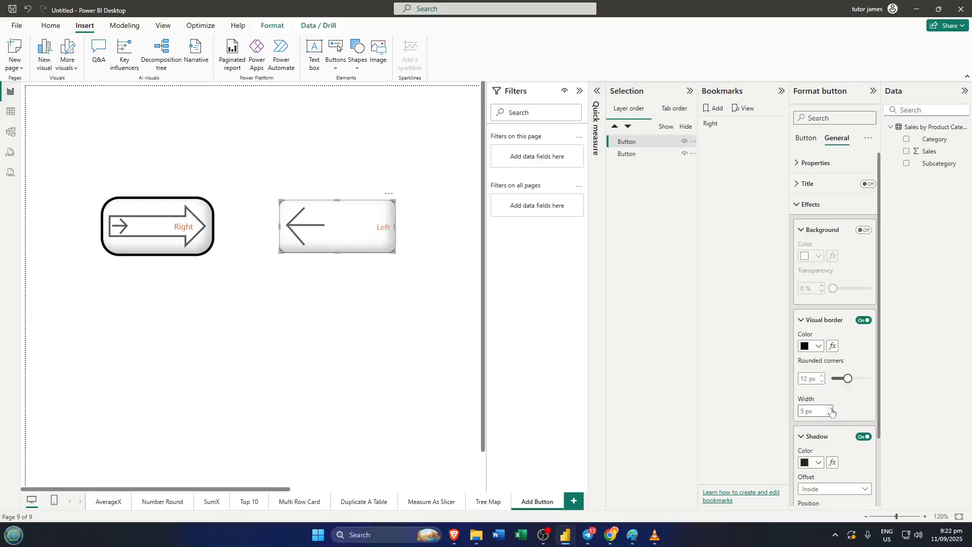
left_click(831, 411)
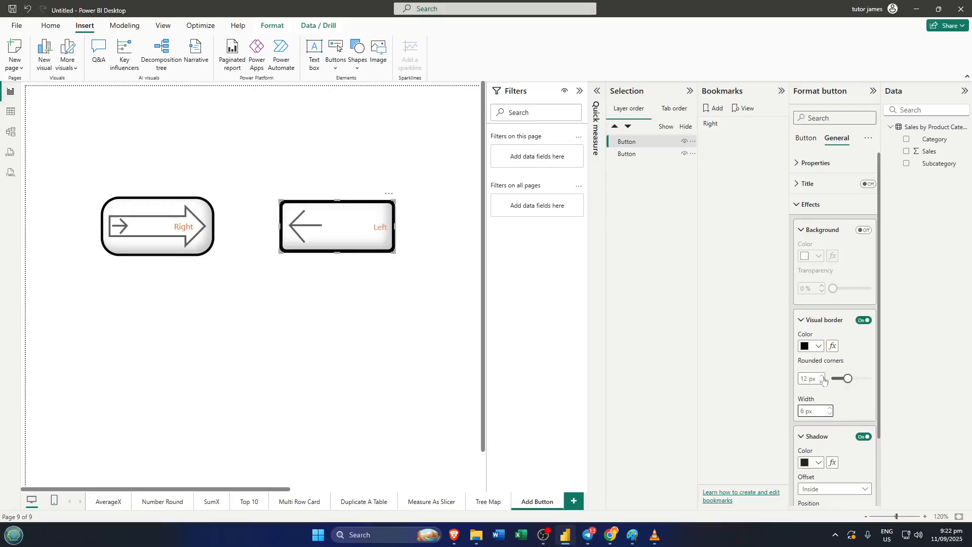